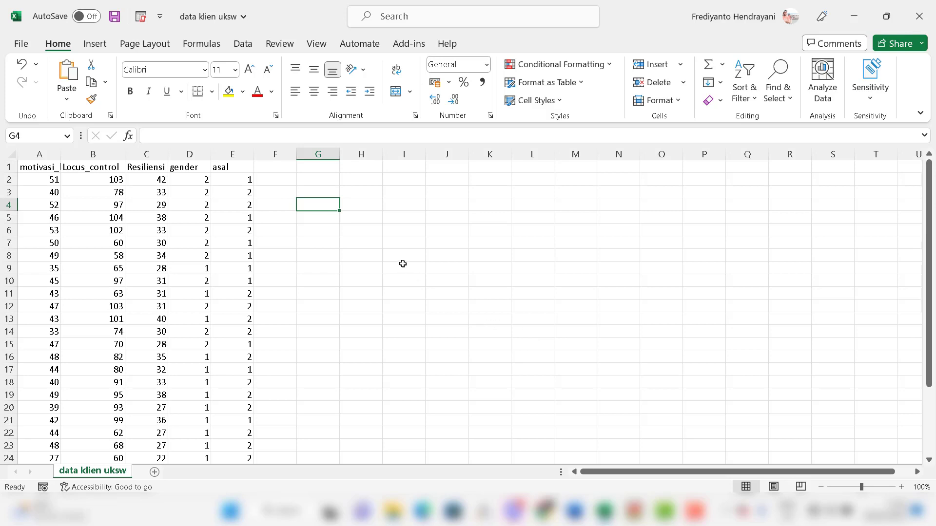
# - Examine the worksheet's column headers motivasi_kerja, Locus_control, Resiliensi, gender and asal
pyautogui.scroll(2, 330, 150)
pyautogui.hscroll(1, 330, 150)
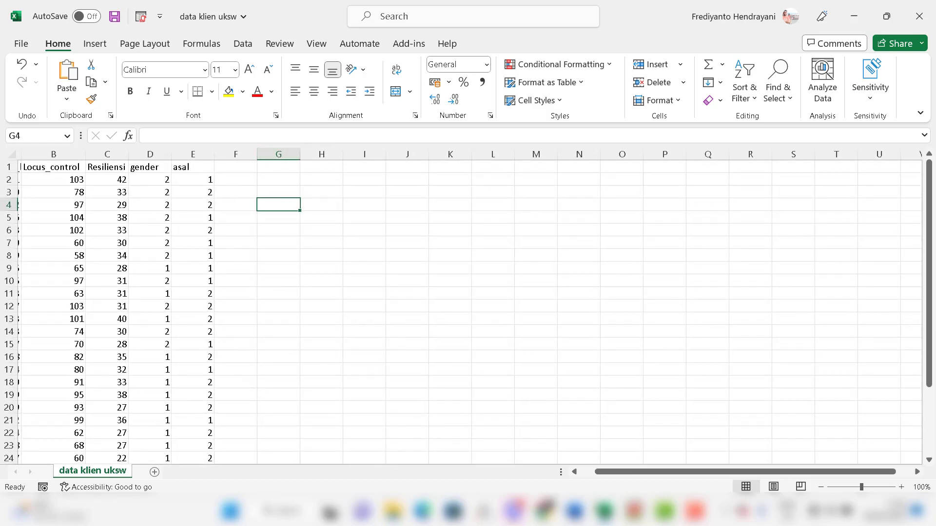
pyautogui.click(604, 510)
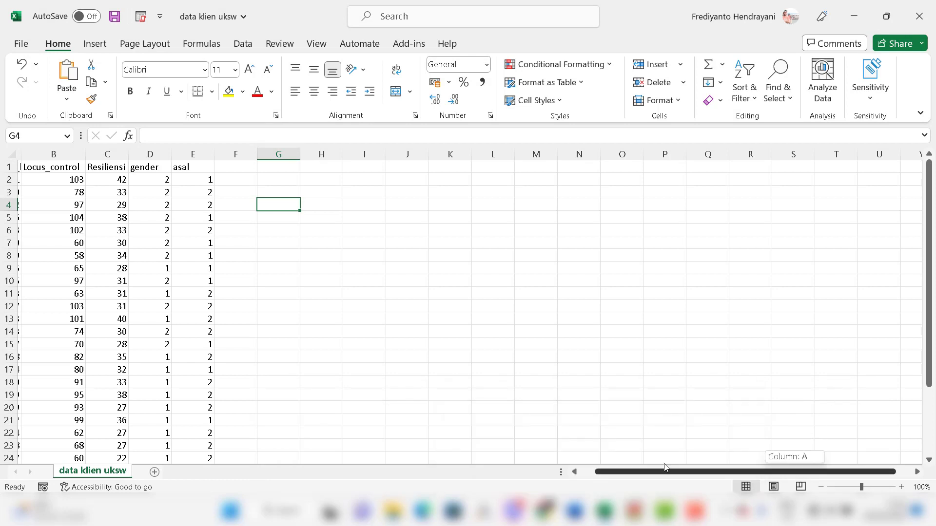
pyautogui.hscroll(-1, 804, 456)
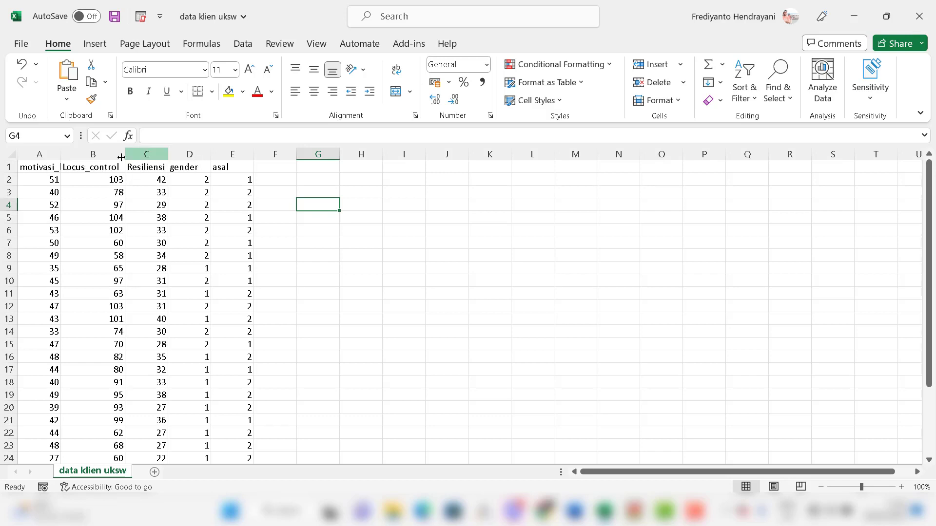
pyautogui.click(196, 168)
pyautogui.click(214, 168)
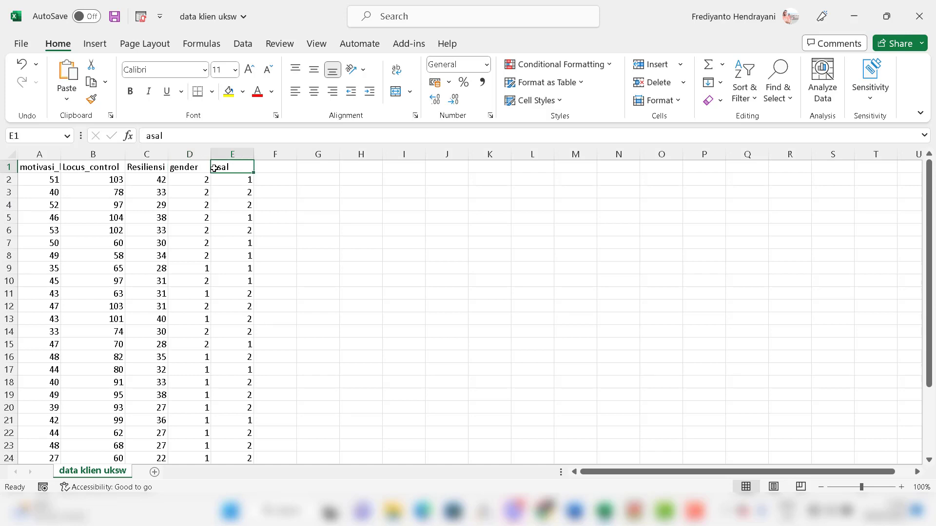
pyautogui.click(183, 167)
pyautogui.click(220, 167)
pyautogui.click(190, 168)
pyautogui.click(236, 167)
pyautogui.click(144, 168)
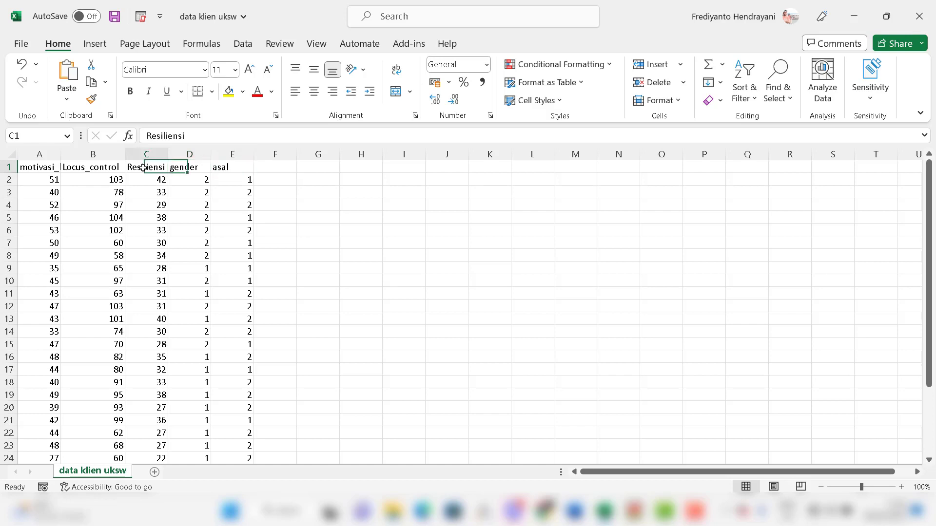
pyautogui.click(98, 168)
pyautogui.click(40, 168)
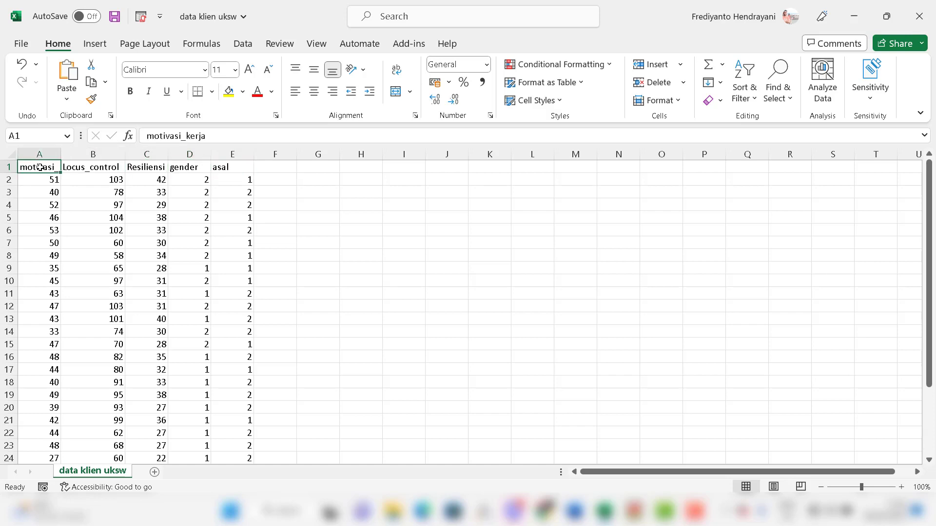
pyautogui.click(83, 170)
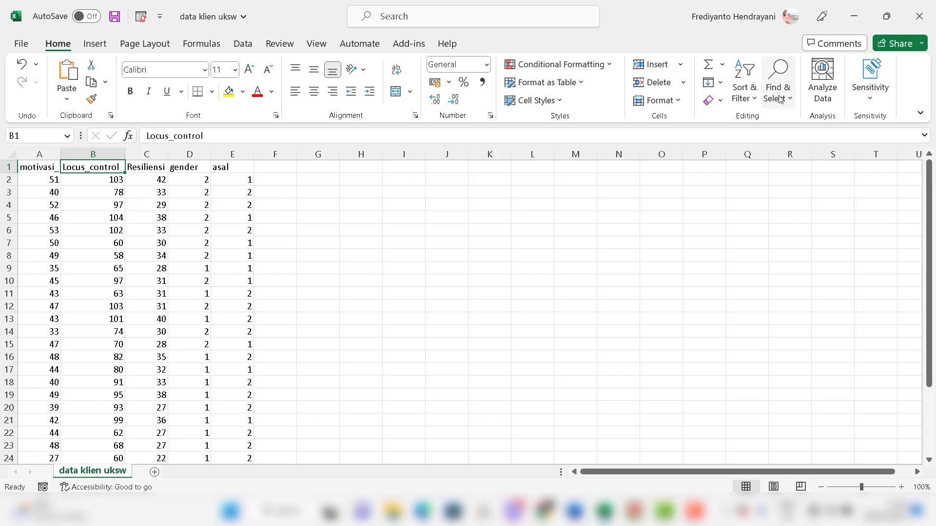
# - Minimize the workbook, launch jamovi from the desktop and maximize its window
pyautogui.click(855, 17)
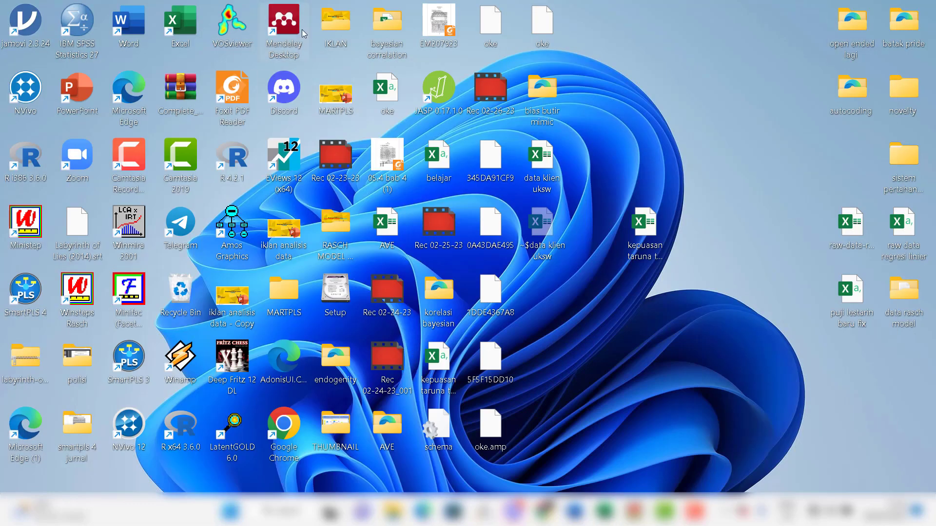
pyautogui.doubleClick(25, 22)
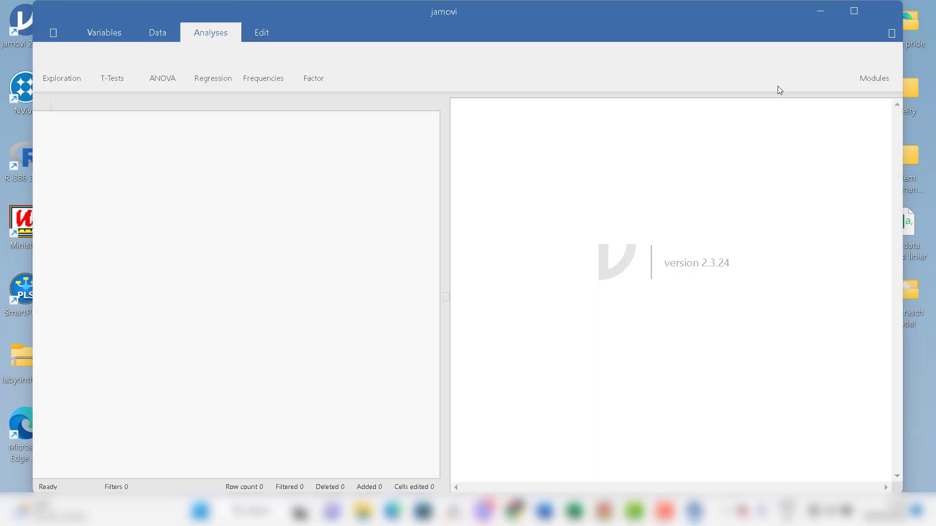
pyautogui.click(856, 10)
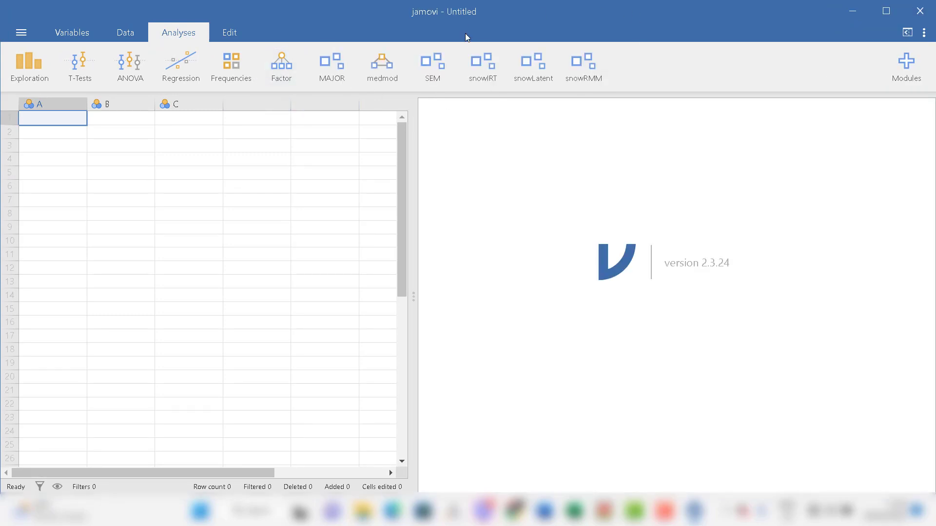
# - Open the data file "data klien uksw" from the Desktop folder
pyautogui.click(25, 33)
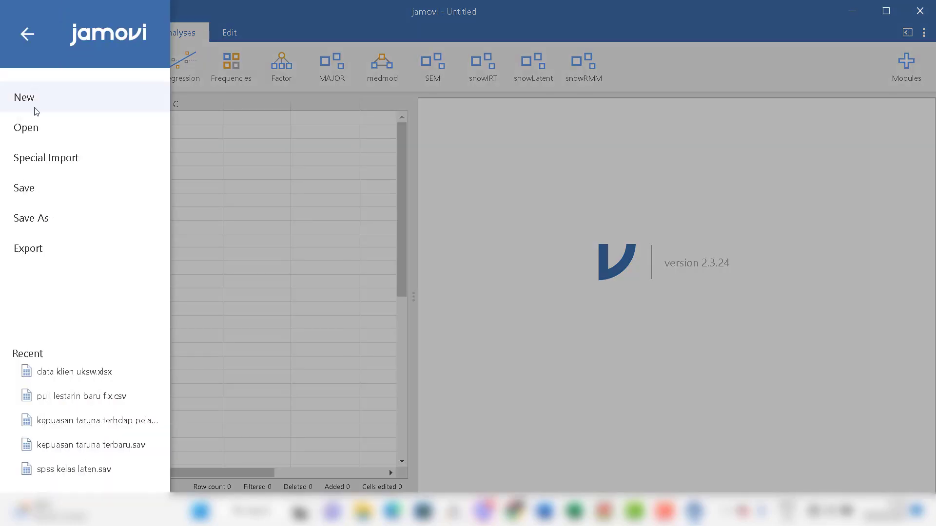
pyautogui.click(36, 127)
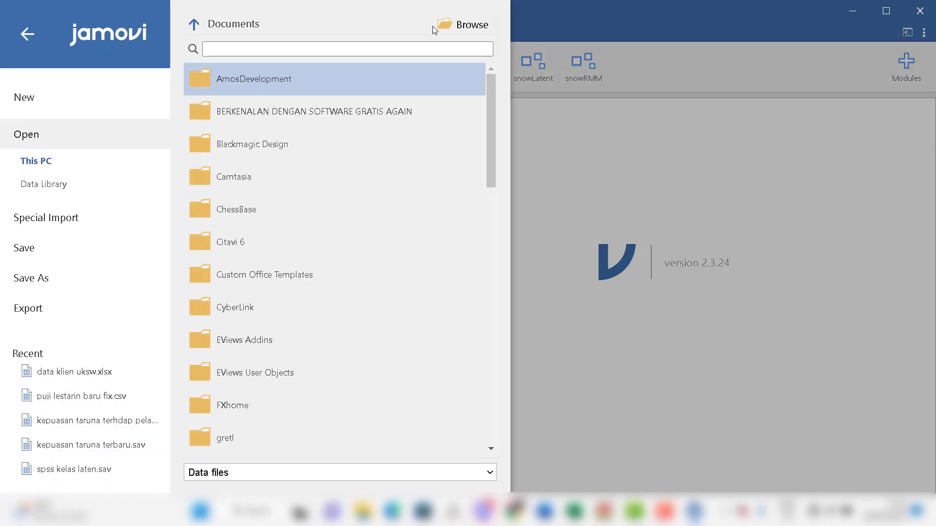
pyautogui.click(446, 26)
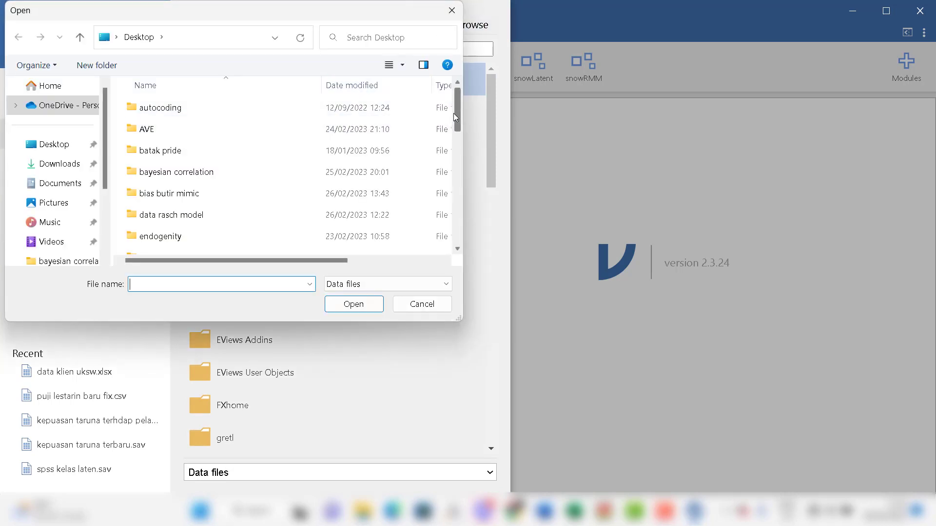
pyautogui.moveTo(453, 113); pyautogui.dragTo(456, 227)
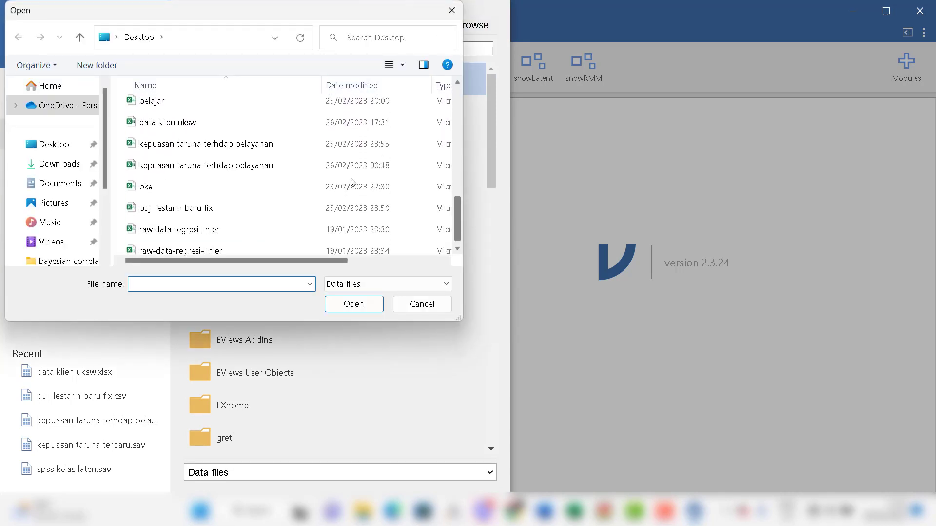
pyautogui.click(210, 124)
pyautogui.click(341, 303)
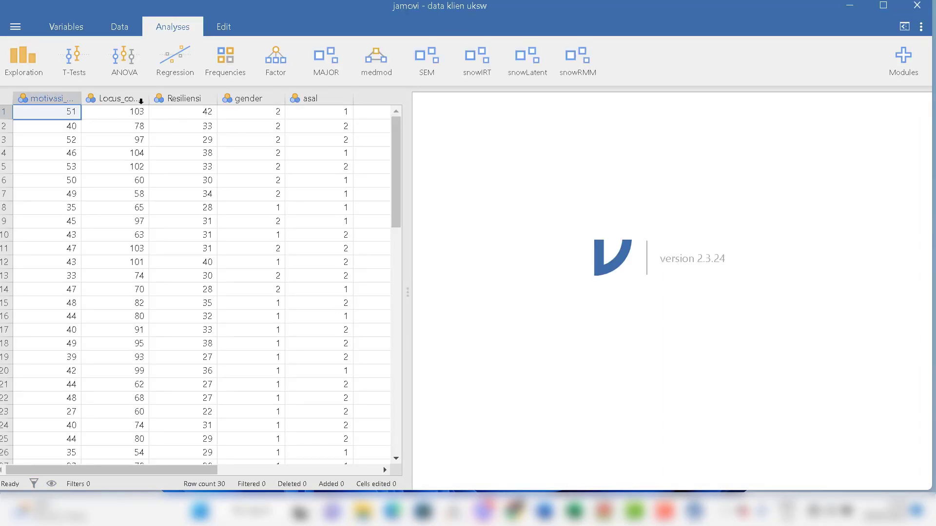
# - Set the measure type of the motivasi_kerja variable to Continuous
pyautogui.click(44, 98)
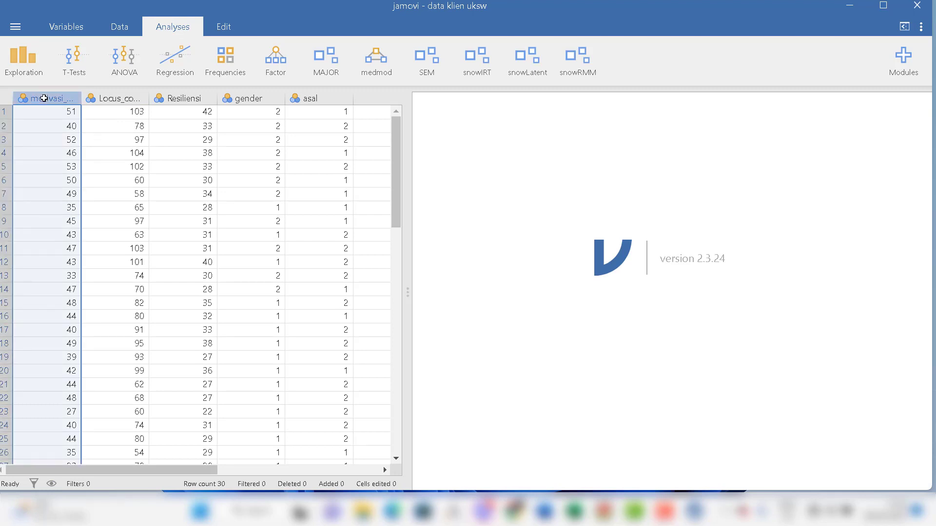
pyautogui.doubleClick(44, 98)
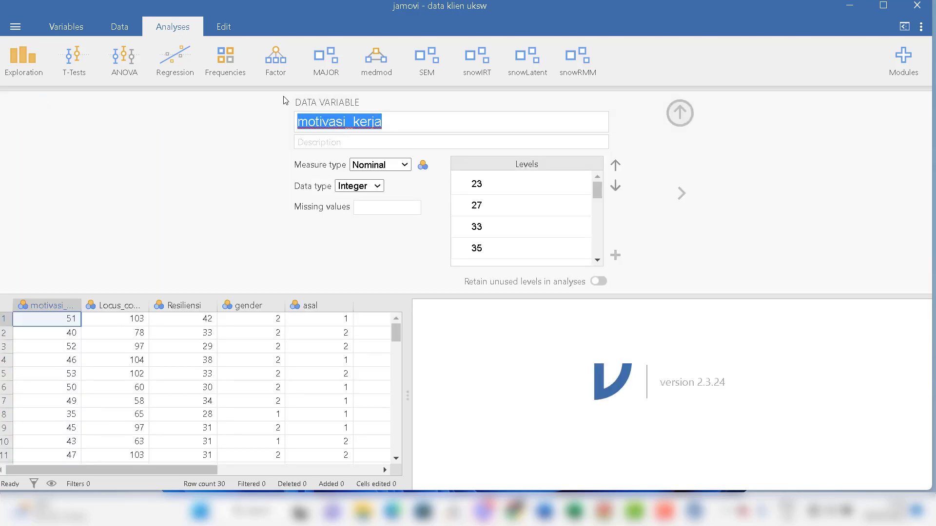
pyautogui.click(403, 164)
pyautogui.click(397, 215)
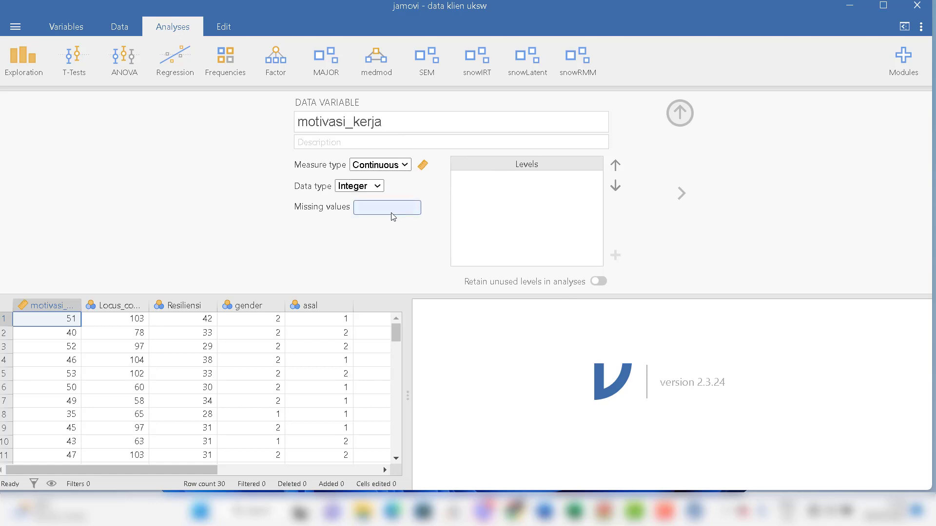
# - Set the measure type of the Locus_control variable to Continuous
pyautogui.click(127, 311)
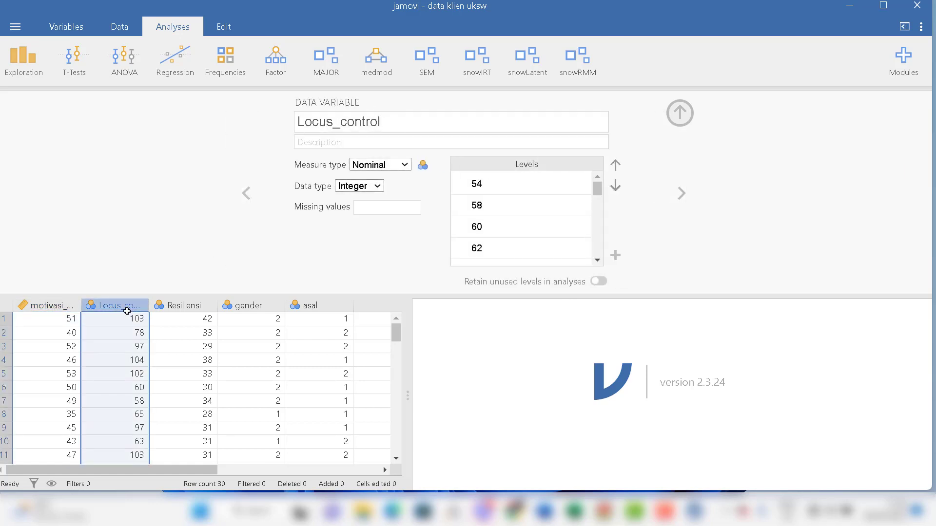
pyautogui.click(390, 166)
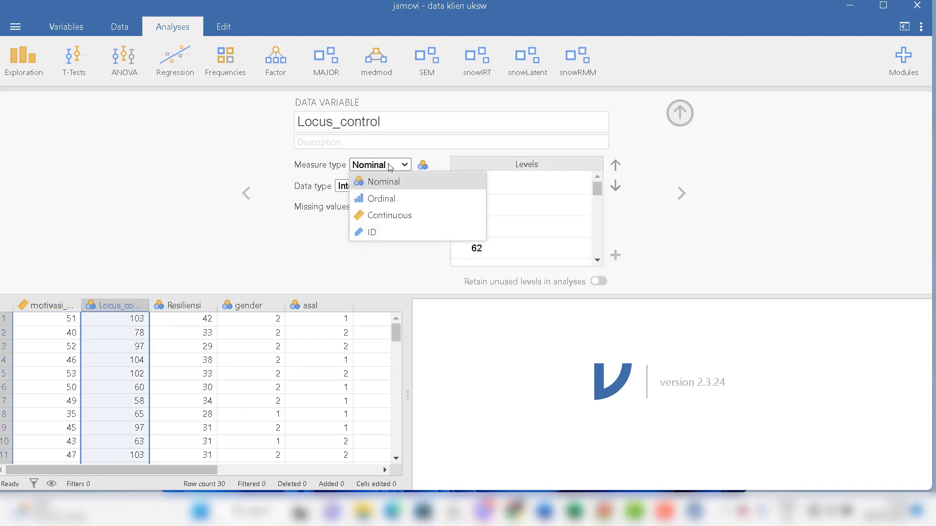
pyautogui.click(398, 215)
# - Set the measure type of the Resiliensi variable to Continuous and close the variable editor
pyautogui.click(184, 306)
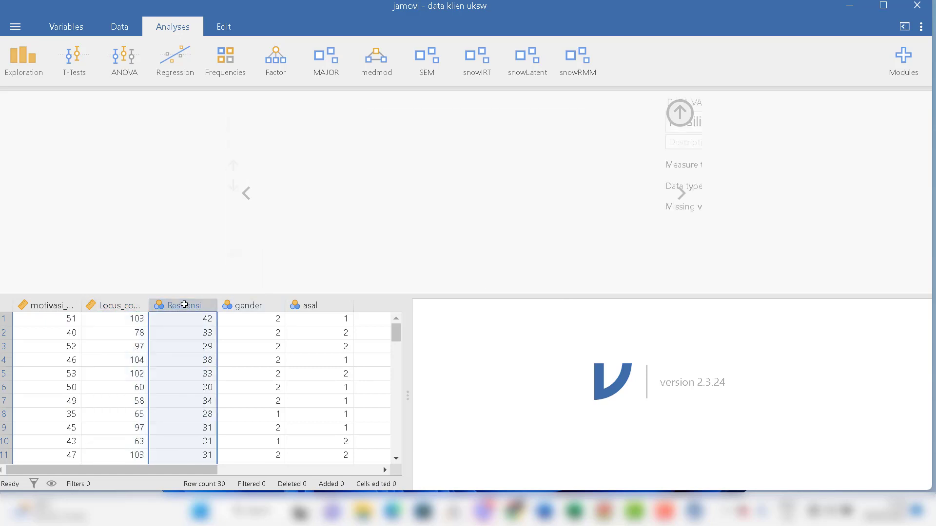
pyautogui.click(401, 166)
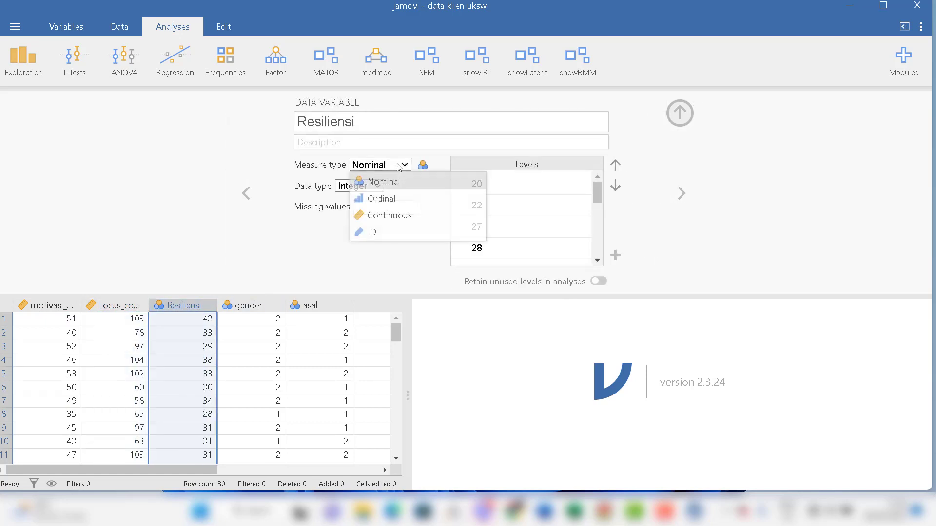
pyautogui.click(389, 216)
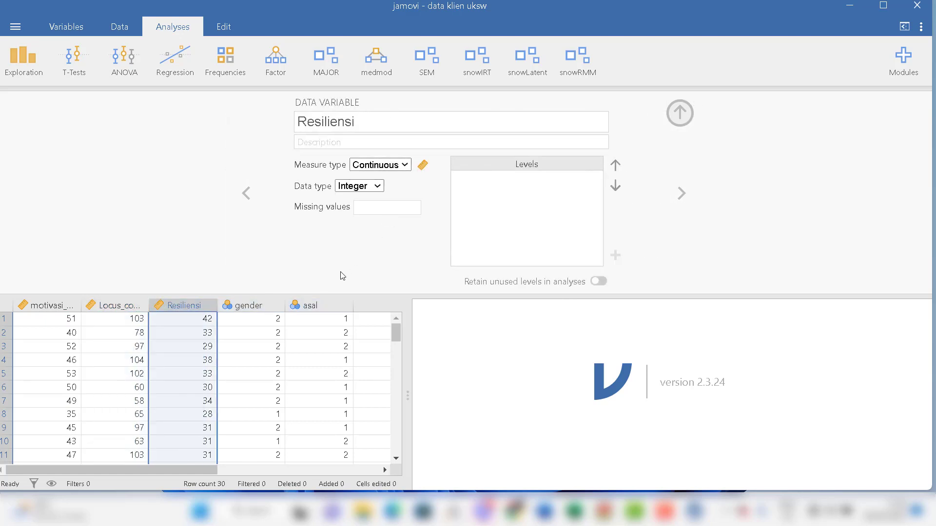
pyautogui.click(404, 166)
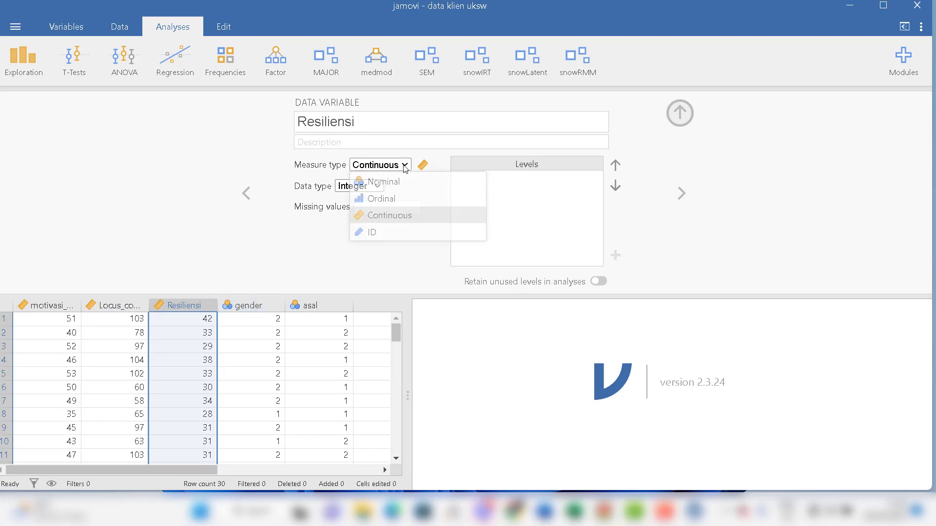
pyautogui.click(218, 245)
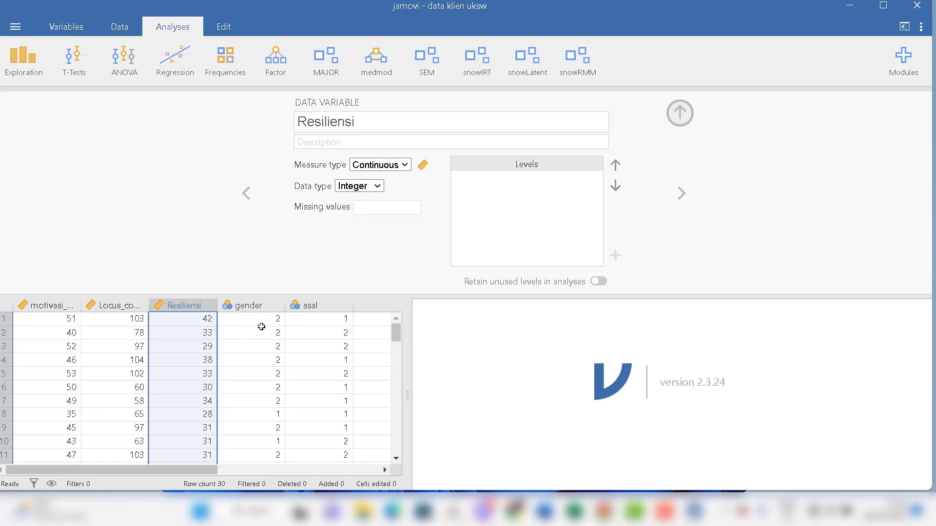
pyautogui.click(686, 107)
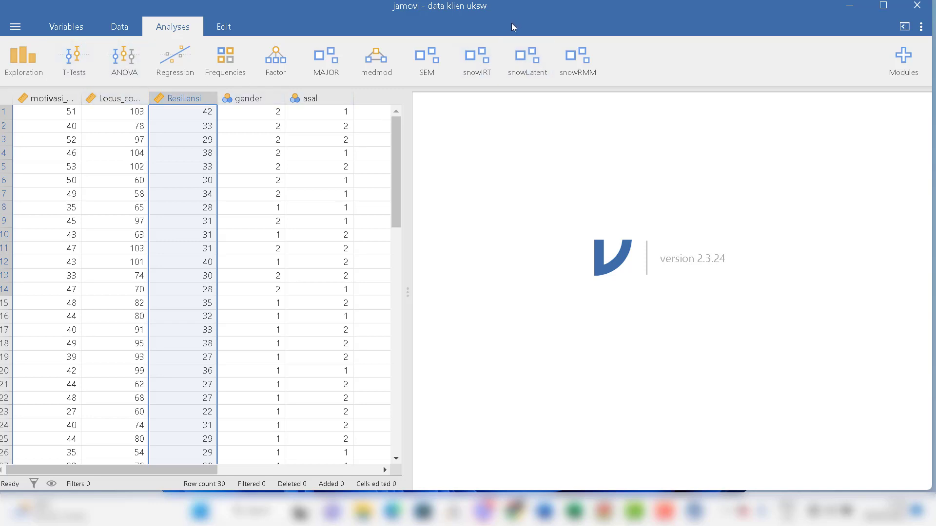
# - Create a Bayesian Independent Samples T-Test with motivasi_kerja as dependent variable and gender as grouping variable
pyautogui.click(70, 67)
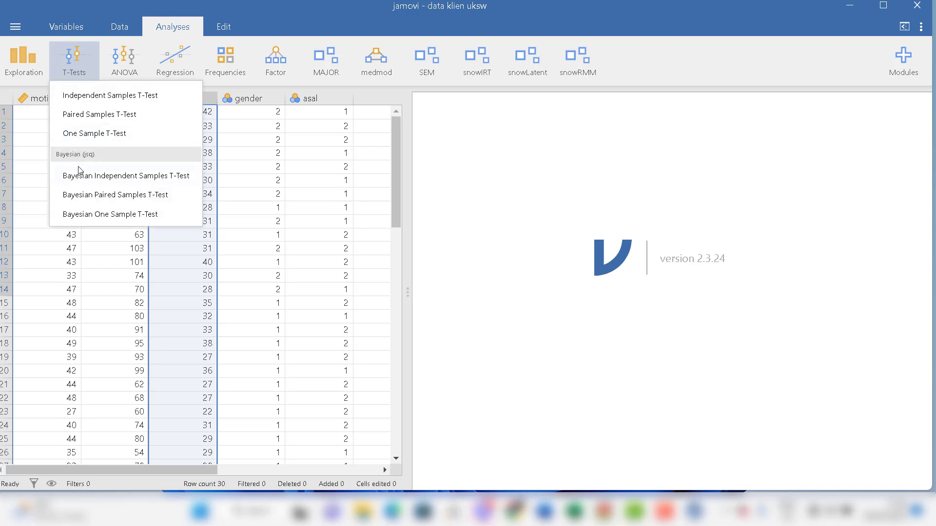
pyautogui.click(161, 177)
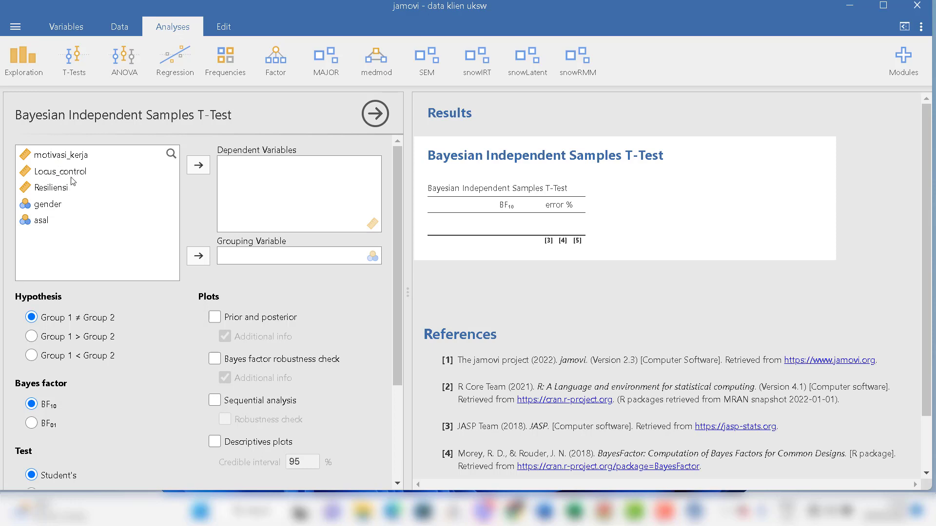
pyautogui.click(66, 161)
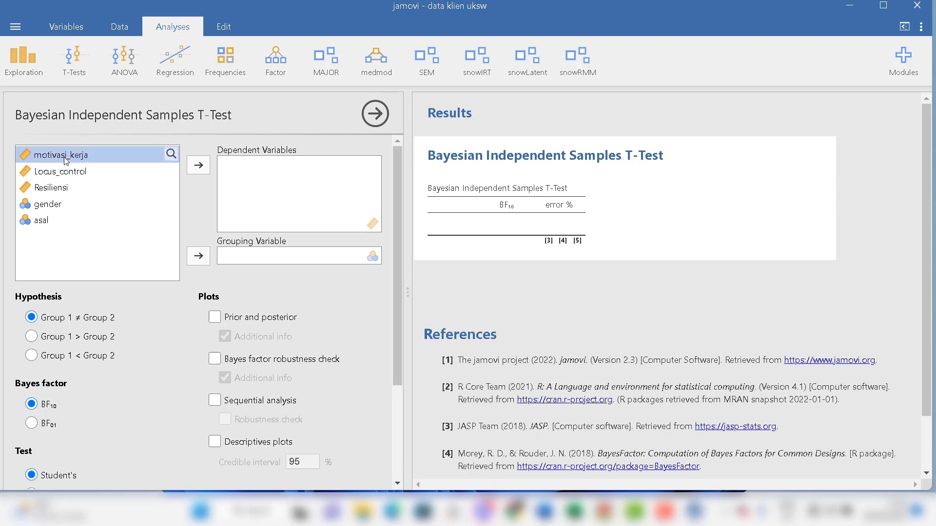
pyautogui.click(204, 169)
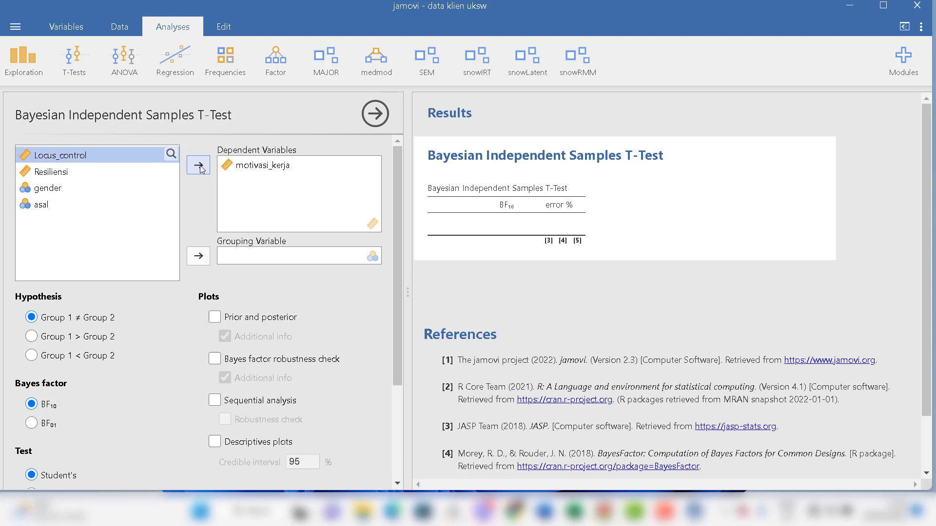
pyautogui.click(26, 191)
pyautogui.click(197, 256)
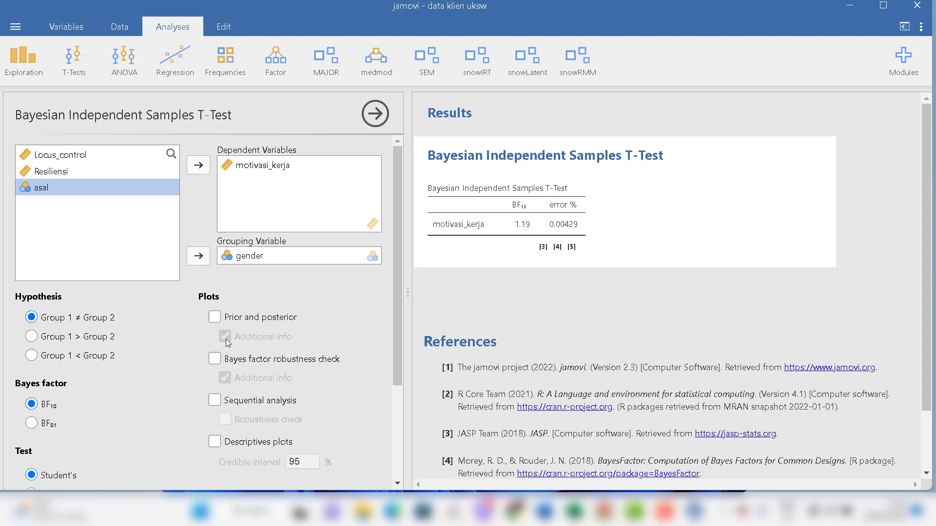
# - Add descriptive statistics and a prior and posterior plot with additional info to the t-test results
pyautogui.moveTo(927, 230); pyautogui.dragTo(917, 327)
pyautogui.moveTo(393, 273); pyautogui.dragTo(405, 373)
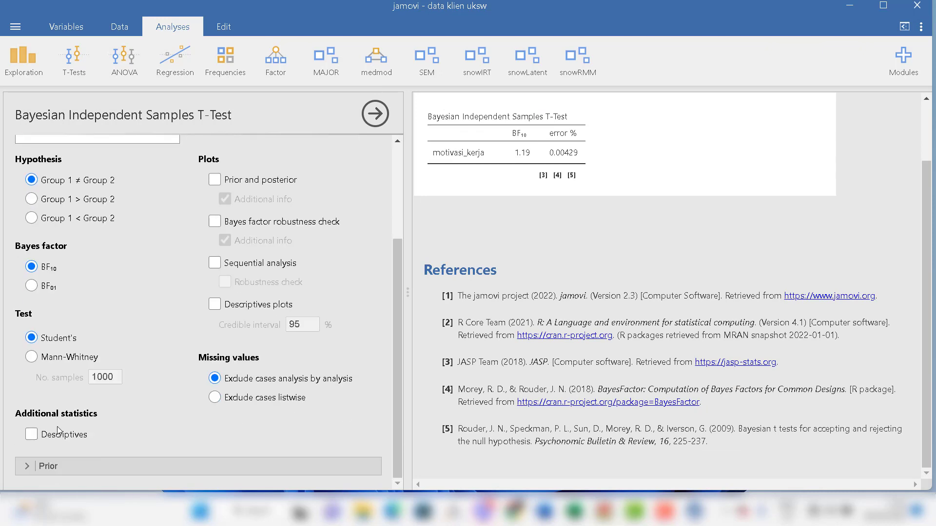
pyautogui.click(31, 434)
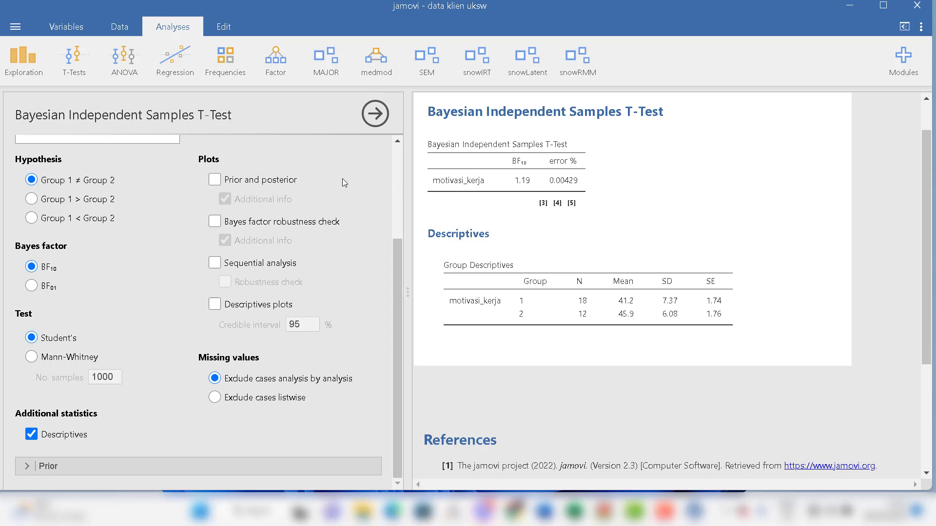
pyautogui.click(215, 180)
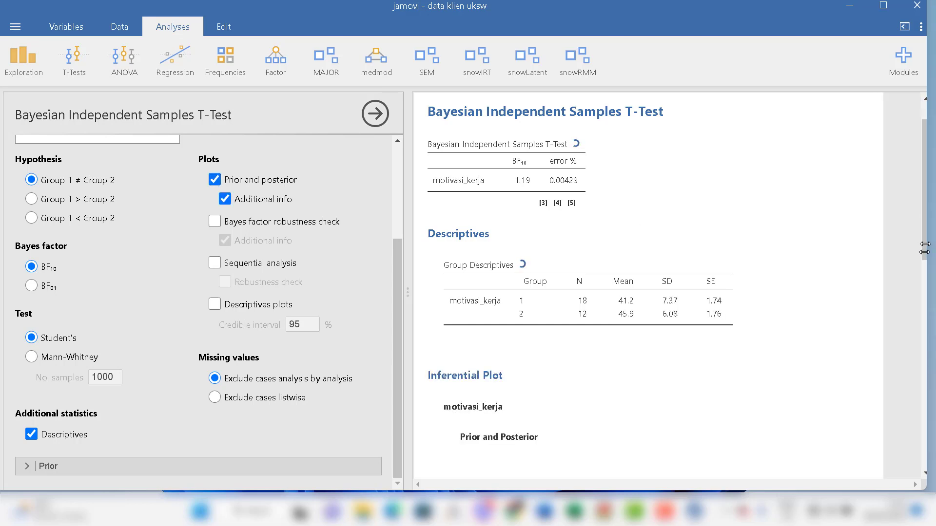
pyautogui.moveTo(924, 248)
pyautogui.mouseDown()
pyautogui.moveTo(921, 296)
pyautogui.moveTo(918, 251)
pyautogui.mouseUp()
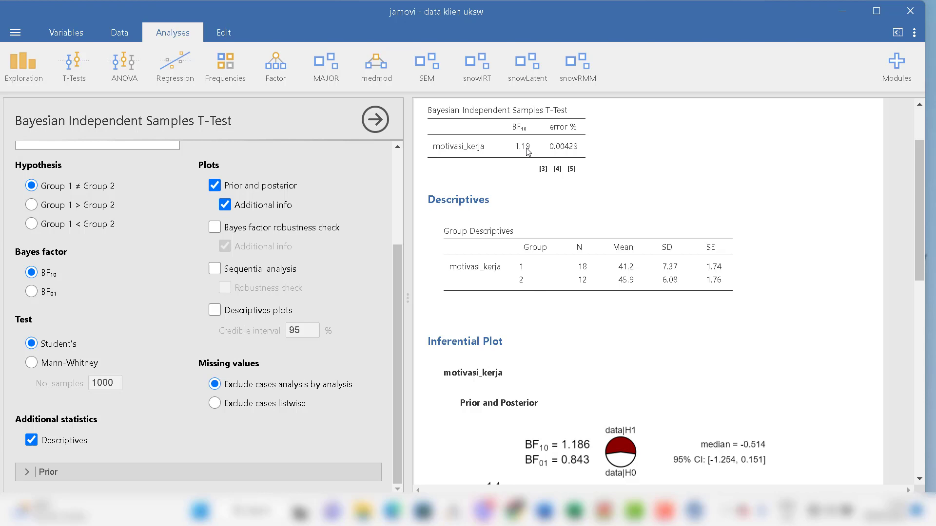
# - Add a Bayes factor robustness check plot with additional info to the t-test results and review the output
pyautogui.moveTo(925, 205); pyautogui.dragTo(911, 307)
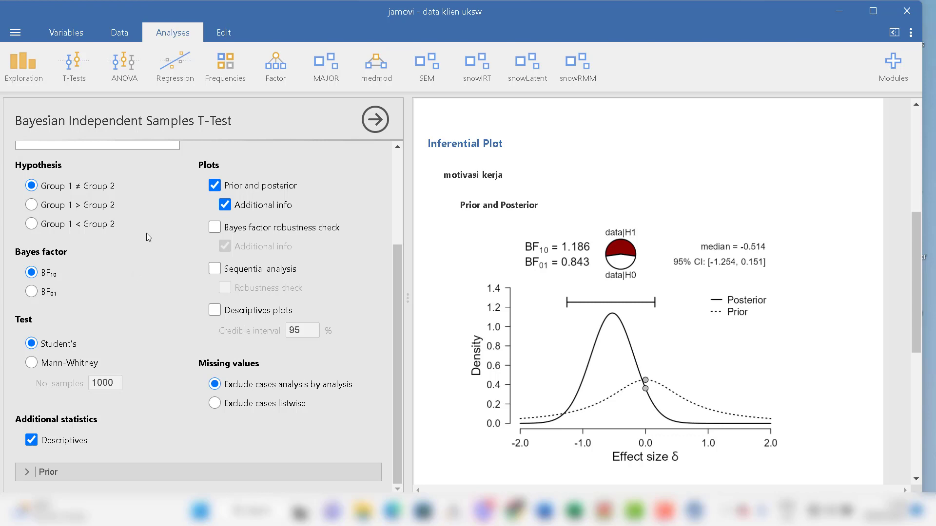
pyautogui.click(214, 228)
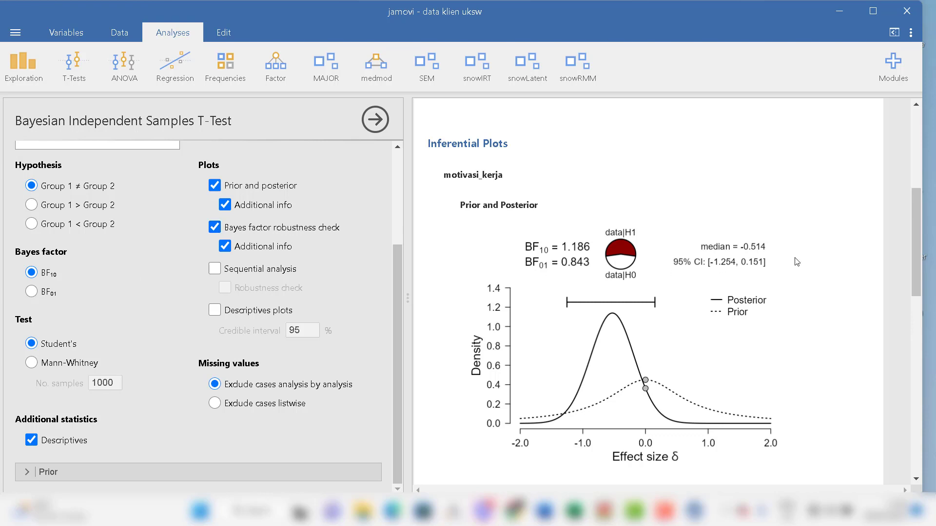
pyautogui.moveTo(917, 227); pyautogui.dragTo(917, 339)
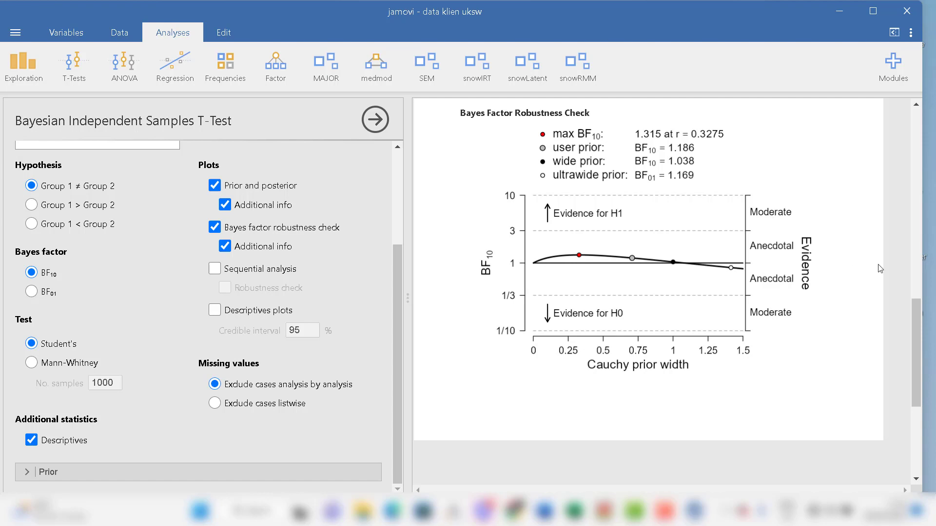
pyautogui.moveTo(921, 224); pyautogui.dragTo(915, 223)
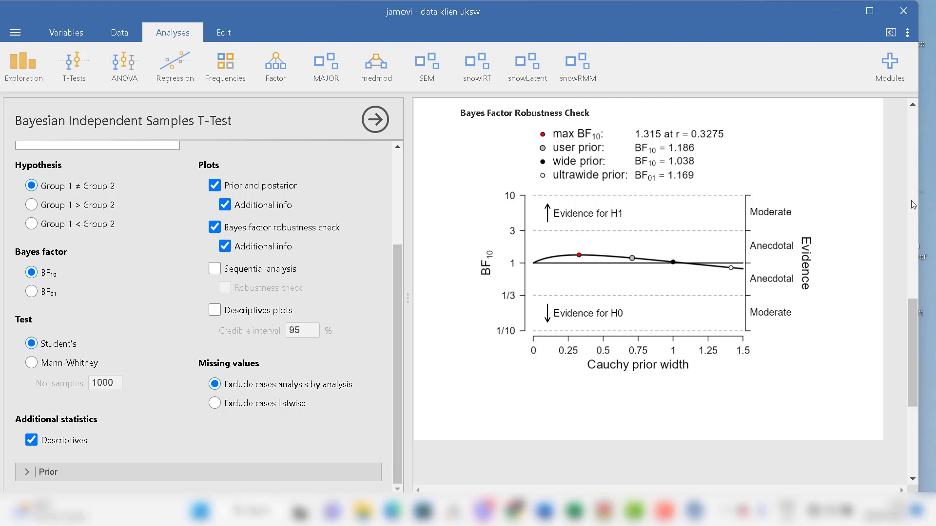
pyautogui.moveTo(908, 330); pyautogui.dragTo(906, 131)
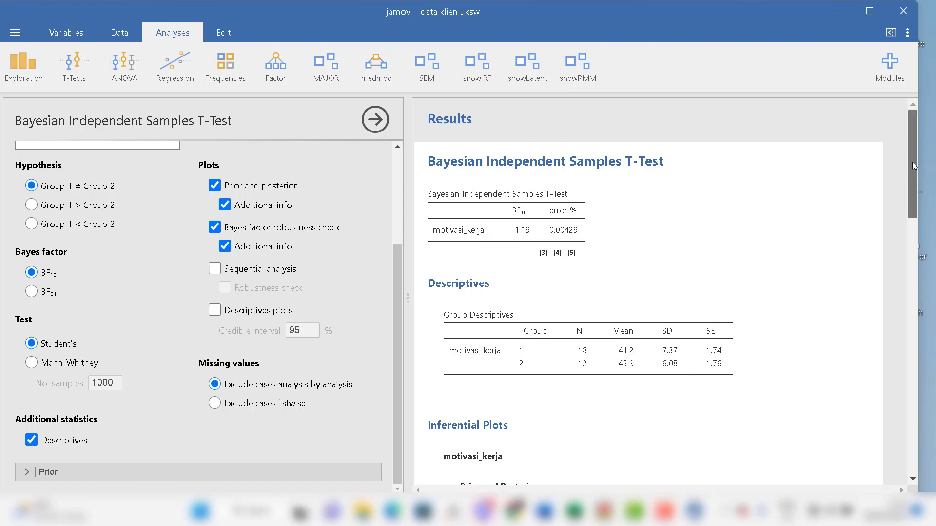
pyautogui.moveTo(912, 162); pyautogui.dragTo(915, 355)
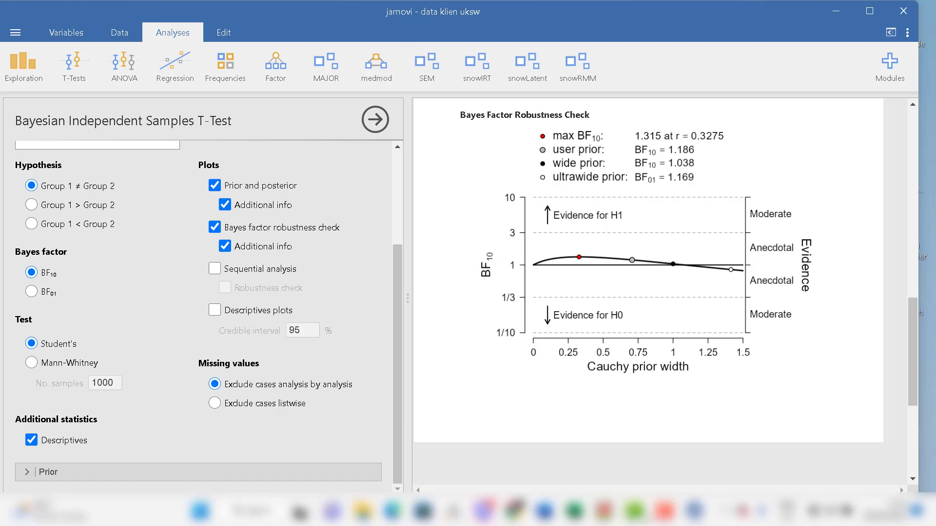
pyautogui.click(664, 512)
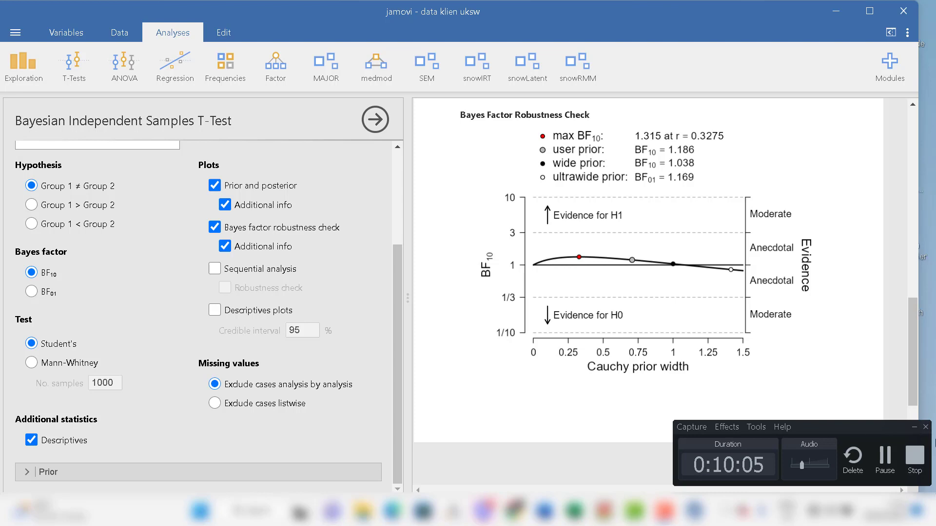